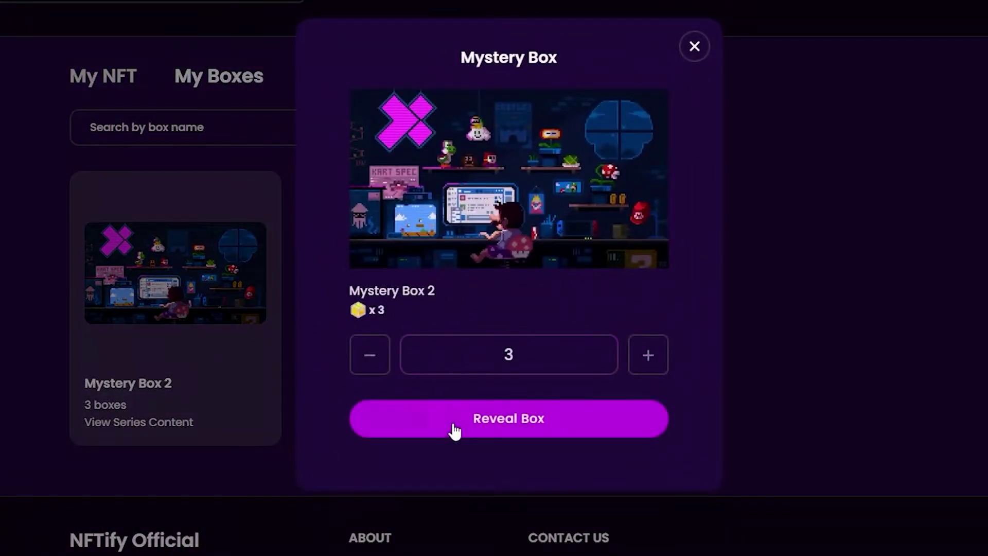
- Reveal all three Mystery Box 2 boxes on the storefront
click(454, 426)
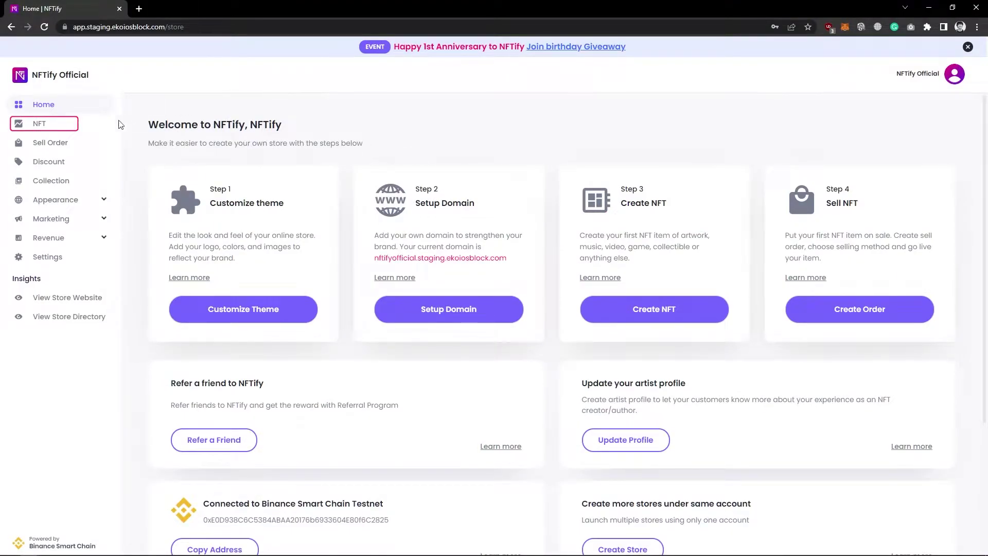
- Go to the NFT section's NFT Box list to begin a new box
click(69, 129)
click(350, 157)
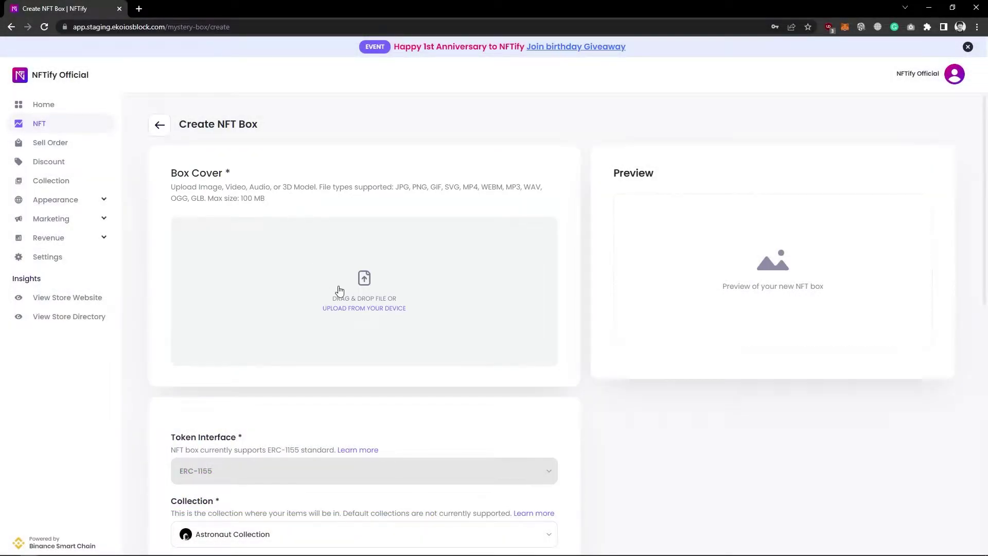
- Upload the glowing cube image from the device as the box cover
click(340, 291)
double_click(126, 79)
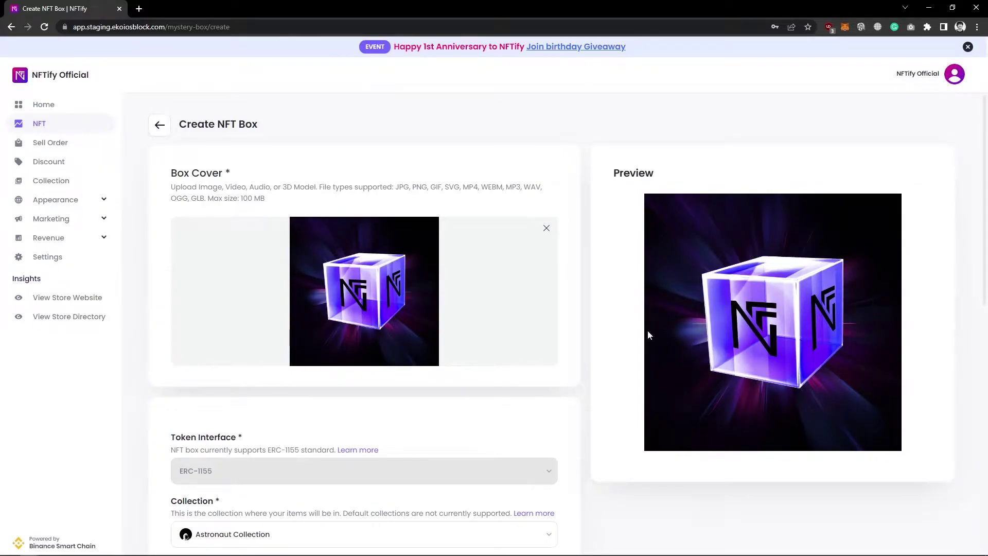
scroll(447, 364, down, 2)
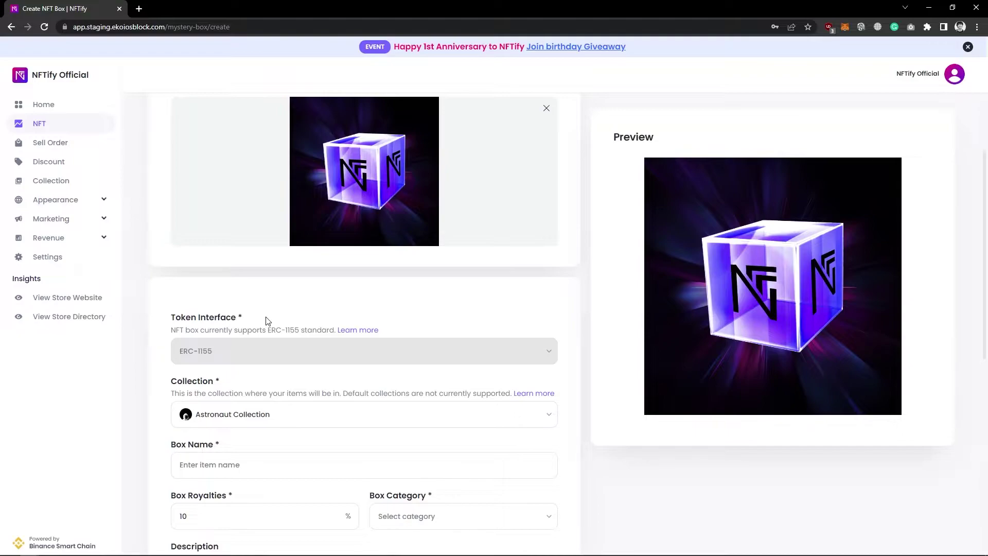
- Put the box in Blockchain NFTify Series, name it Ninawa Mystery Box, category Collectibles
click(266, 414)
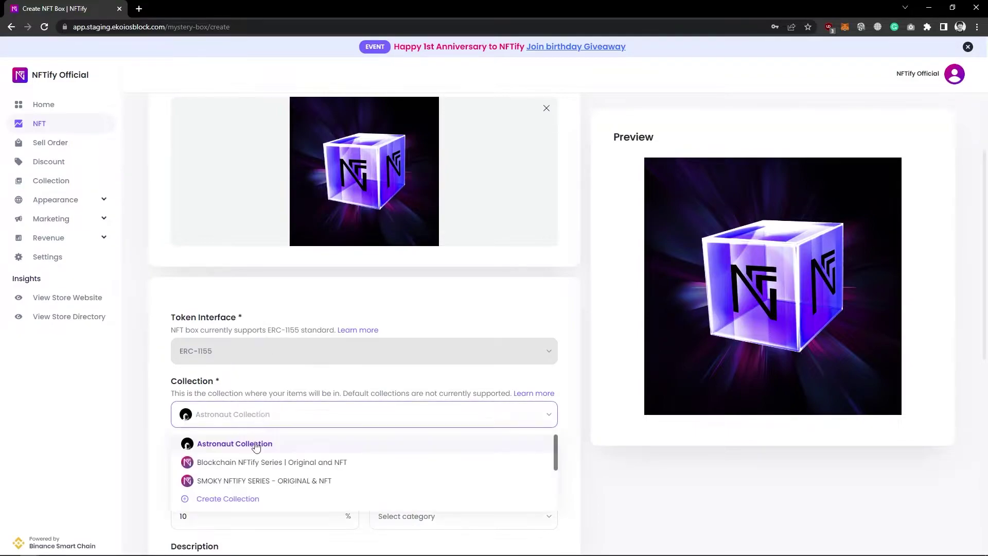
click(256, 462)
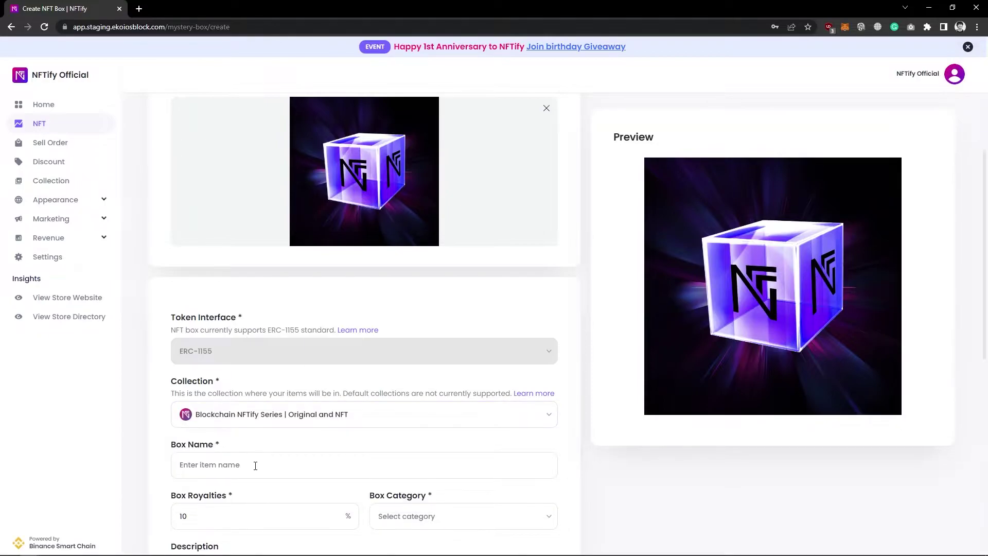
click(255, 466)
text(Ninawa Mystery Box)
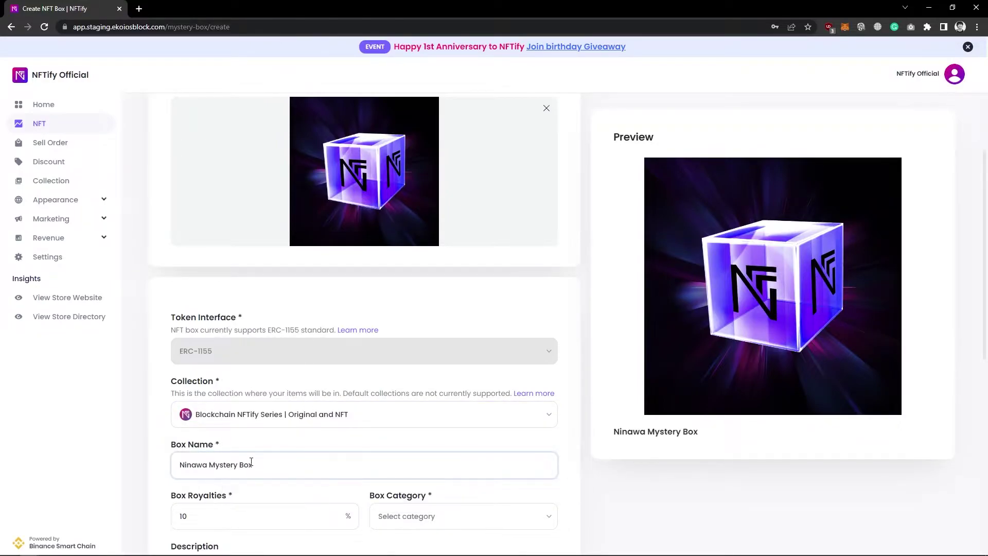
scroll(251, 462, down, 2)
click(427, 395)
click(415, 476)
scroll(308, 406, down, 2)
scroll(299, 383, down, 1)
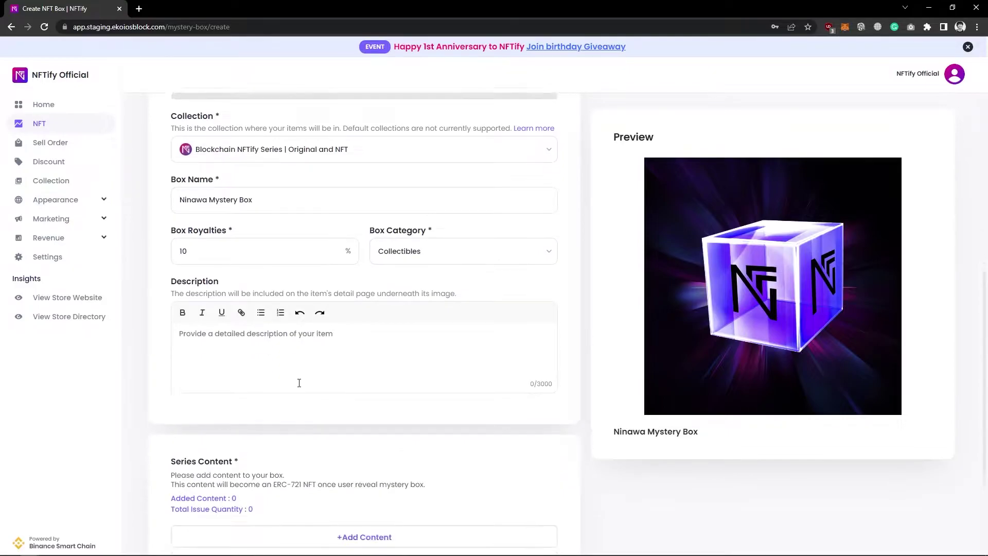
scroll(299, 383, down, 3)
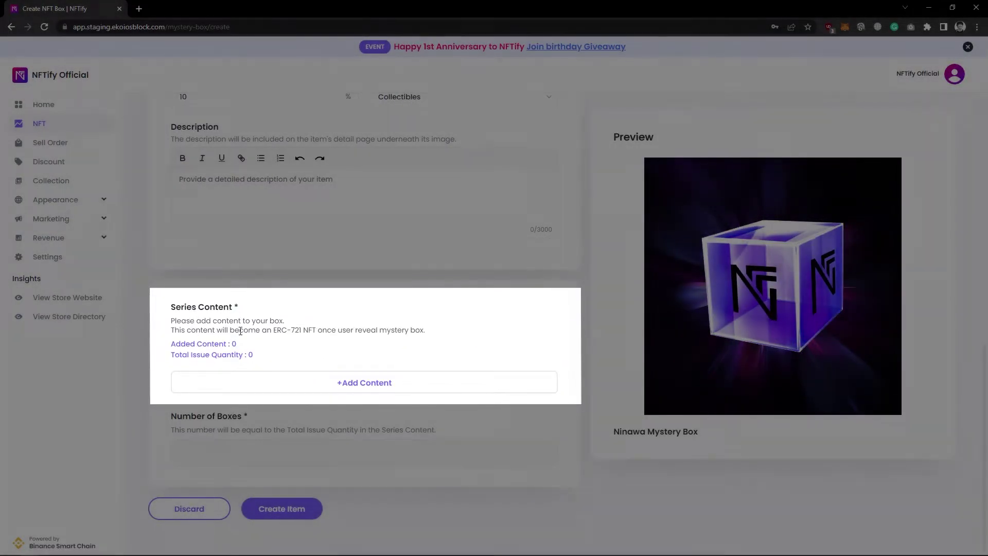
- Add a box content item using the Pawn Ninawa image, named Pawn Ninawa
click(331, 386)
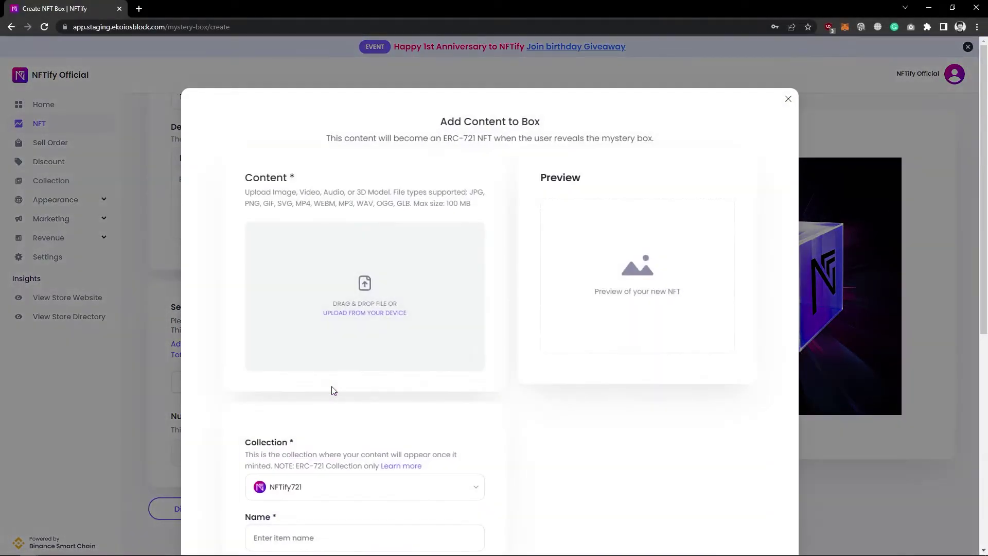
click(337, 318)
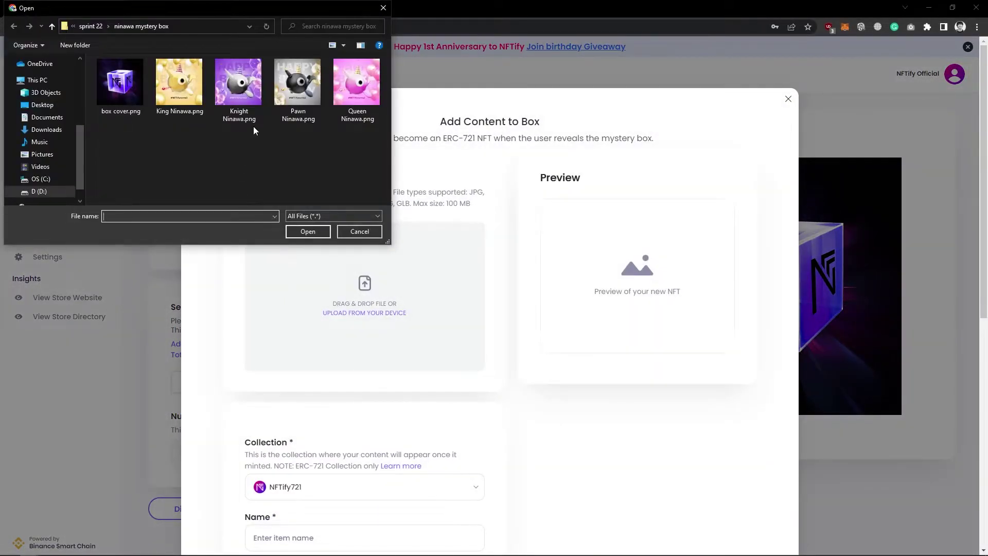
double_click(294, 103)
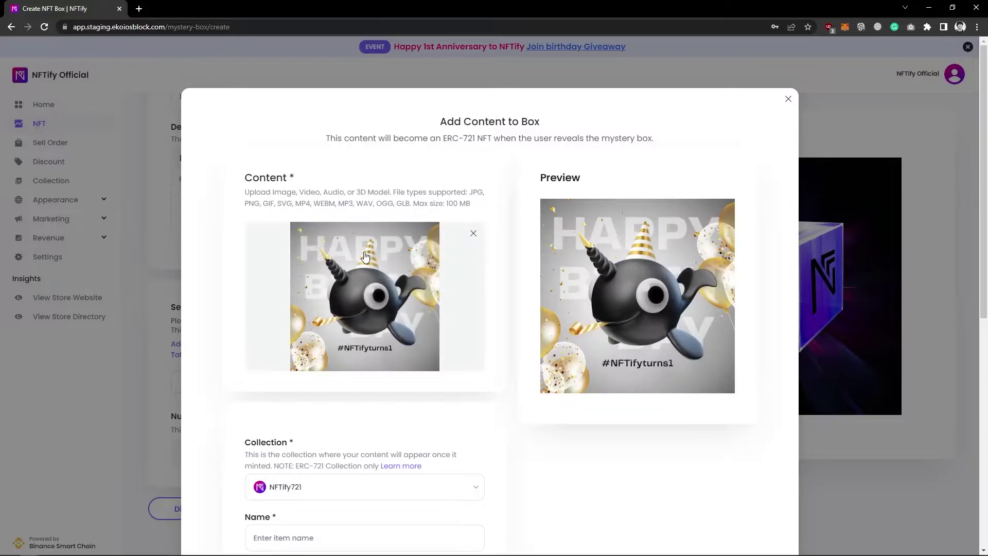
scroll(365, 256, down, 5)
click(311, 298)
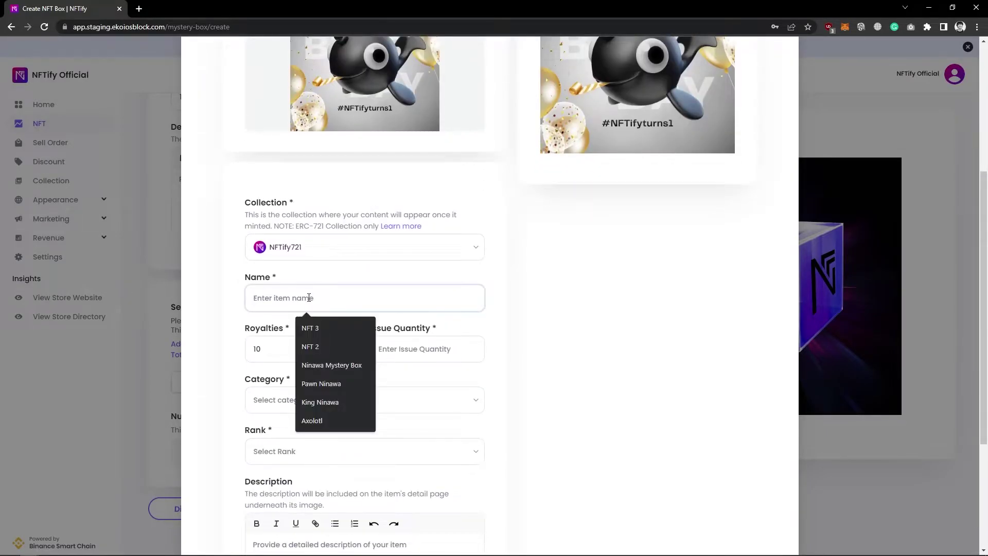
click(314, 383)
click(408, 341)
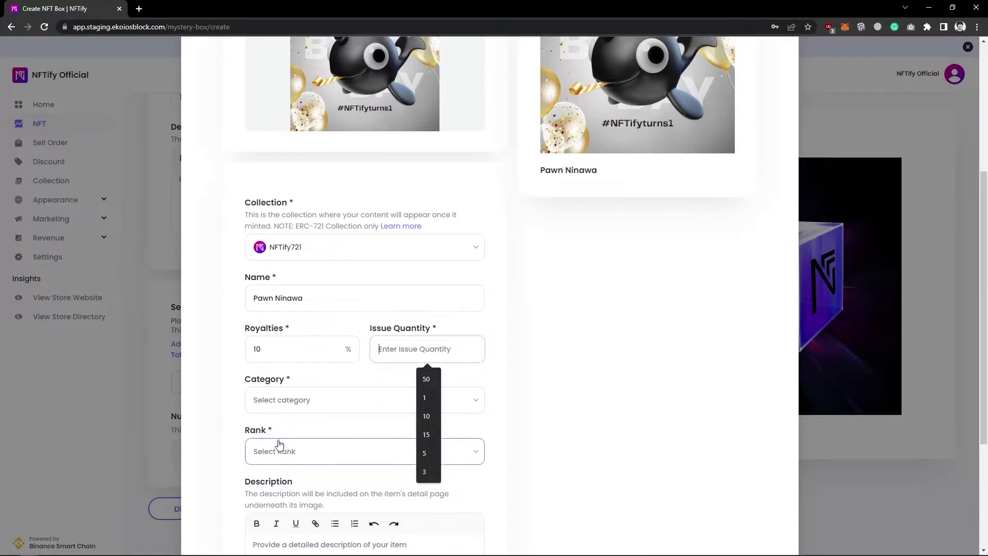
click(222, 410)
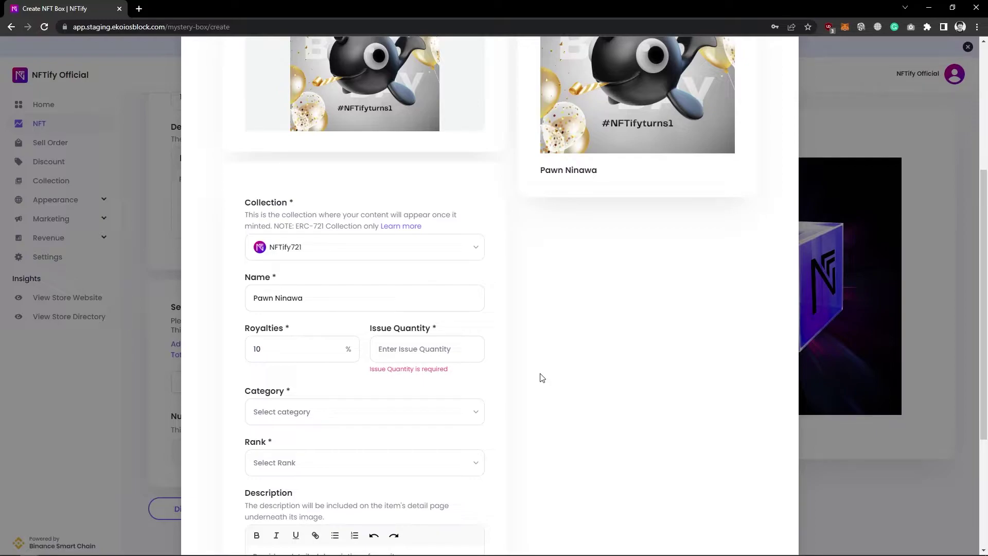
- Give the Pawn Ninawa content rank Normal, issue quantity 50 and category Collectibles
click(372, 461)
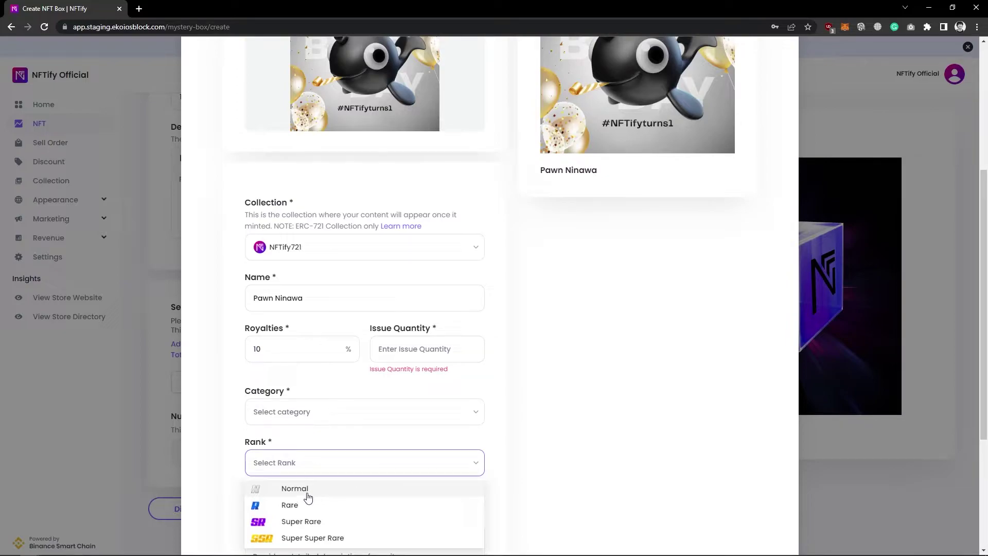
click(307, 494)
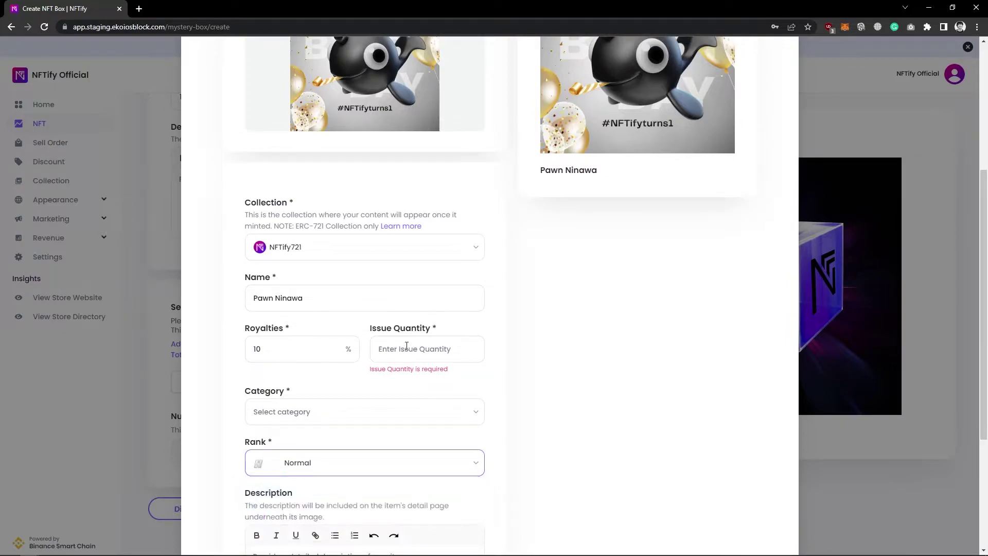
click(406, 346)
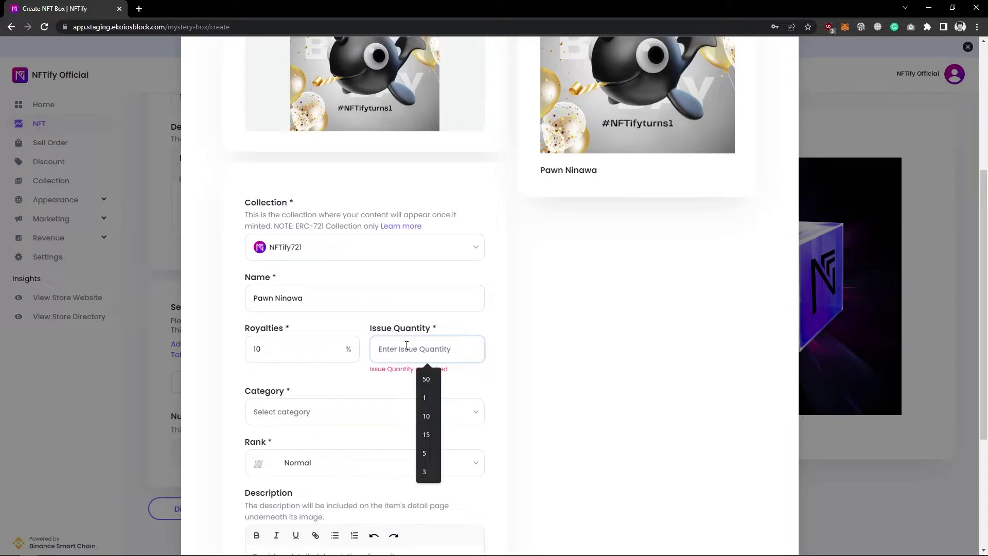
text(50)
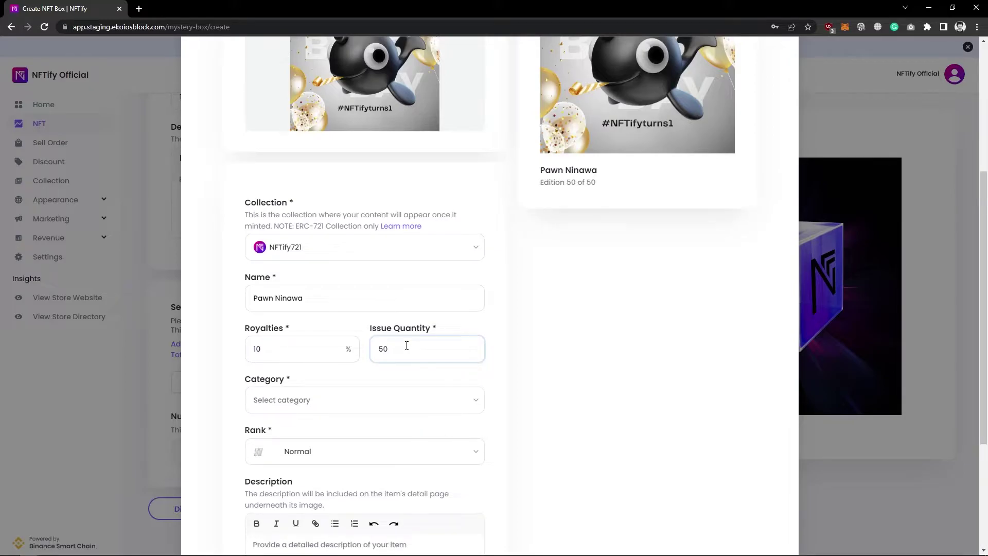
click(294, 399)
click(288, 481)
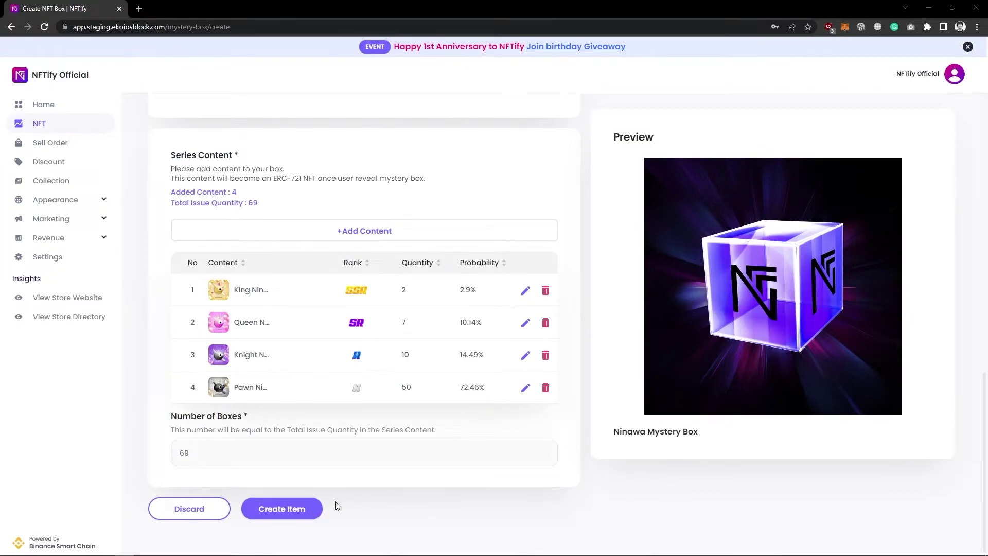
- Create the Ninawa Mystery Box item with 69 copies, status Off Sale
click(287, 510)
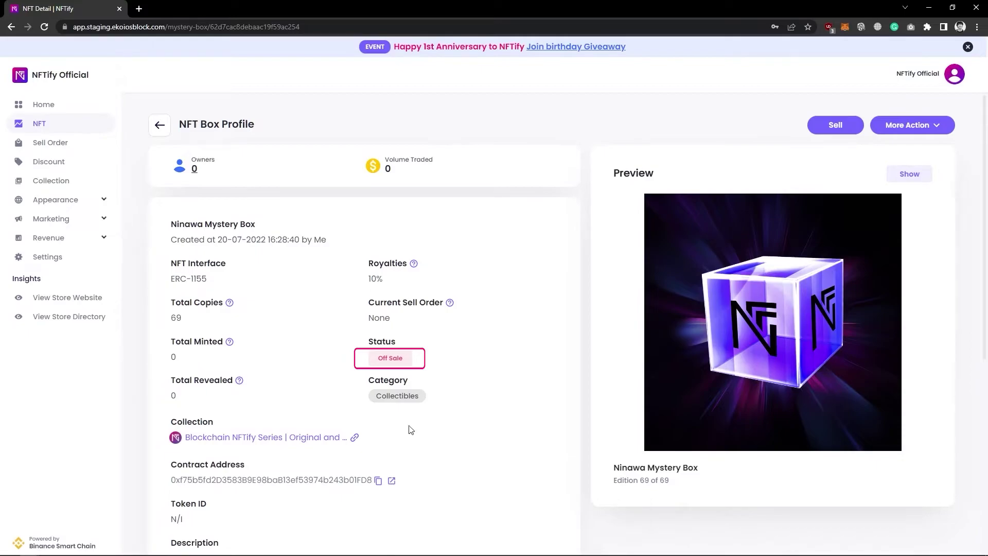
- Start a sell order for the box priced at 10 BUSD each
click(822, 129)
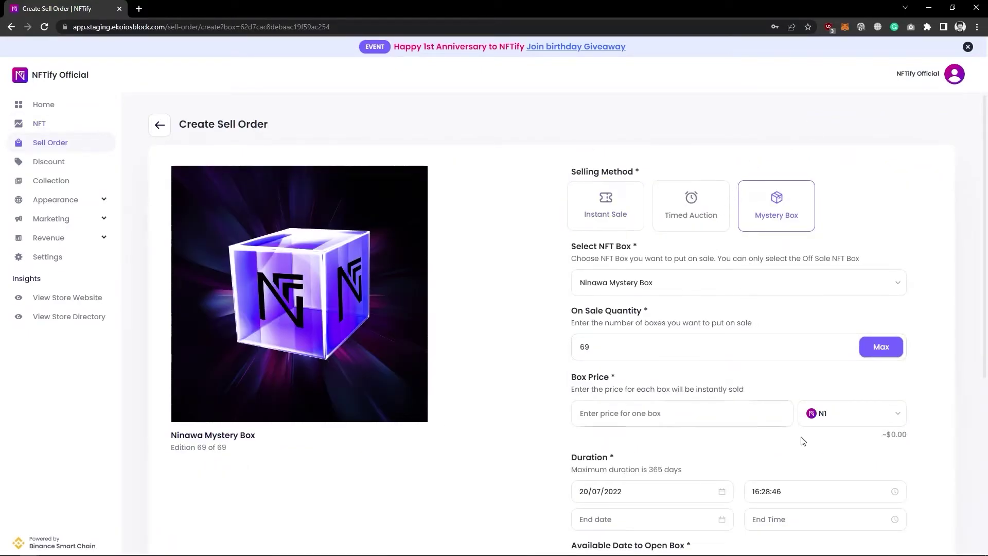
click(830, 417)
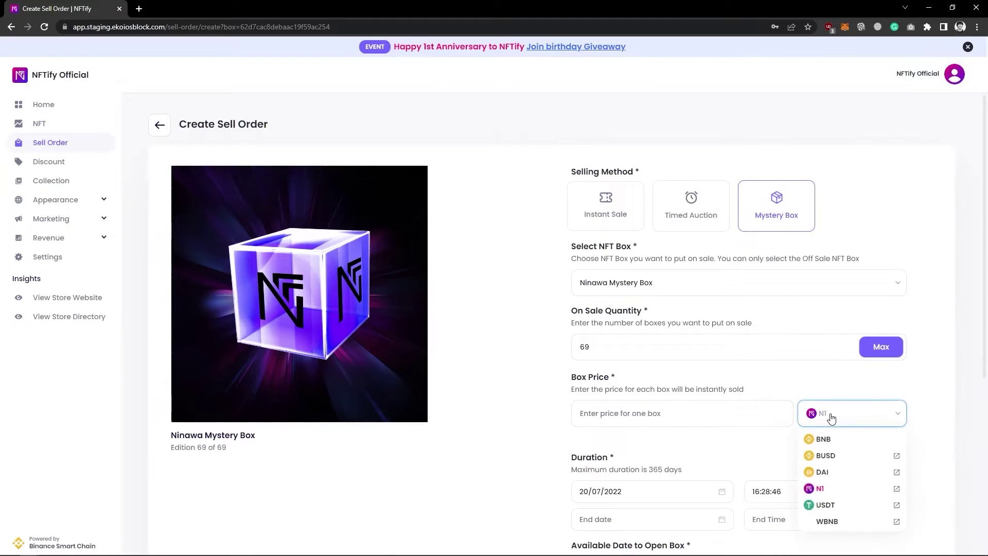
click(824, 447)
click(741, 411)
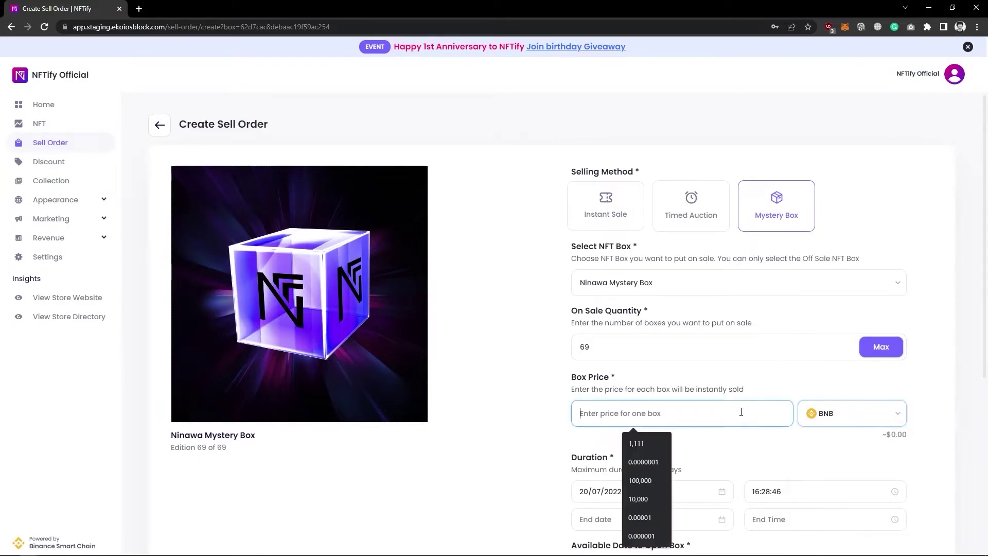
click(825, 414)
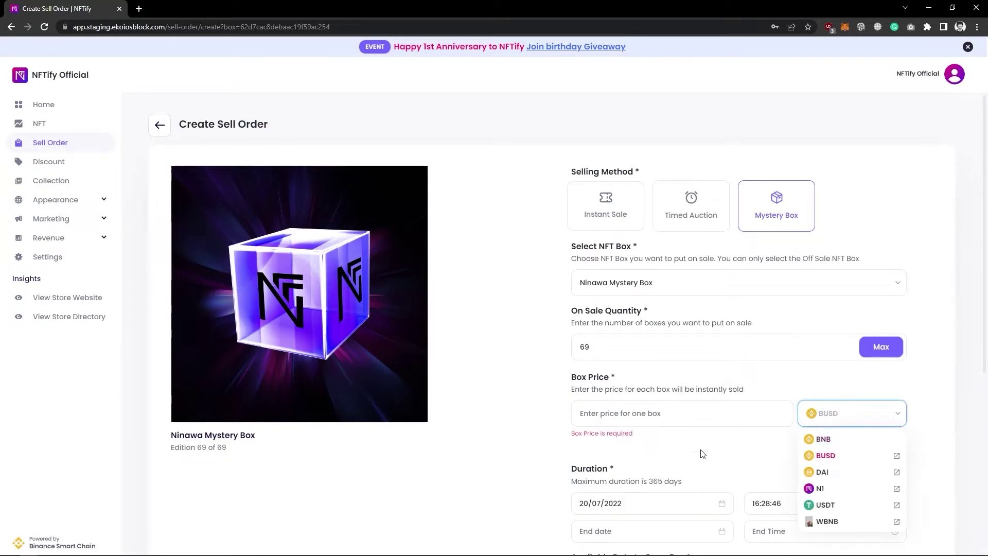
click(824, 453)
click(679, 415)
text(10)
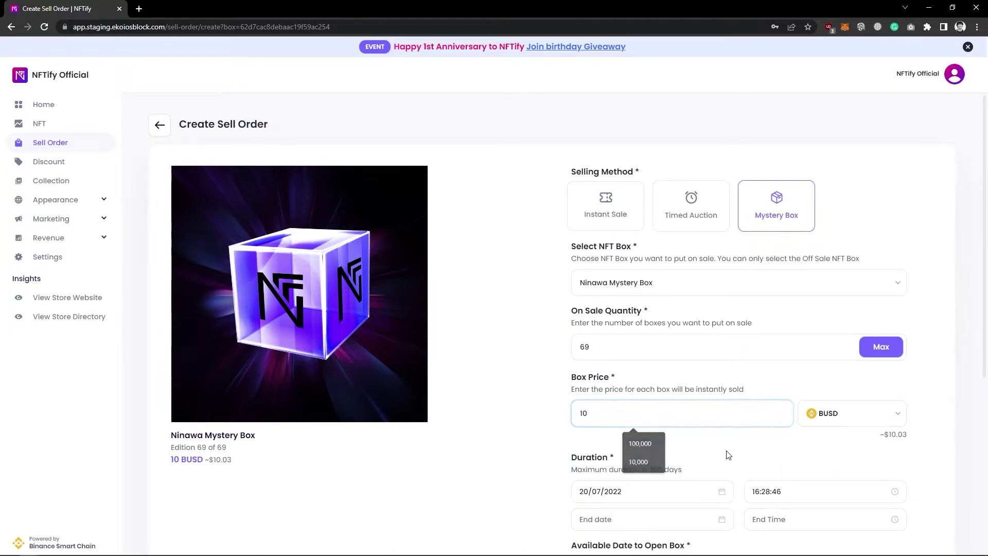
click(727, 452)
- Apply discount code 15F2 and put the 69 boxes on sale
scroll(726, 438, down, 2)
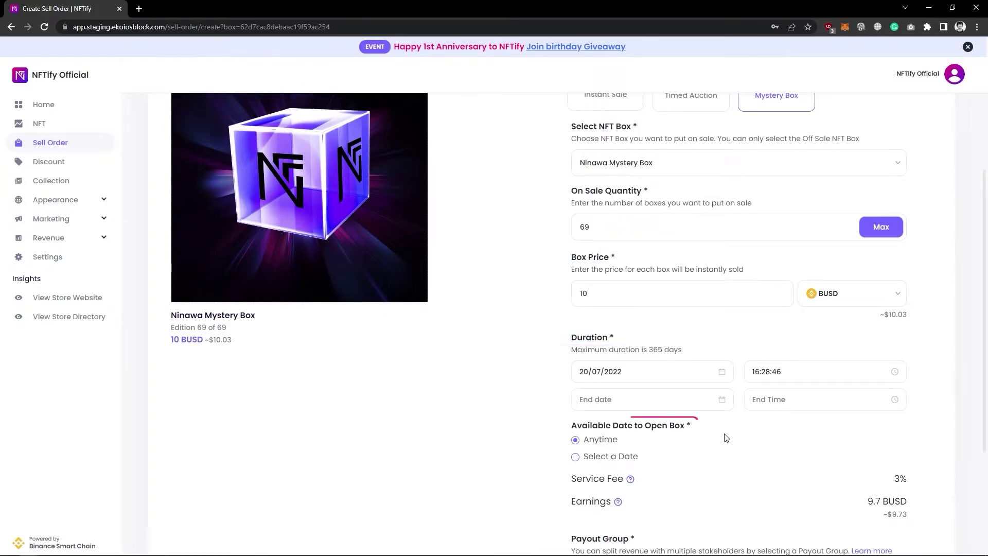
scroll(726, 438, down, 3)
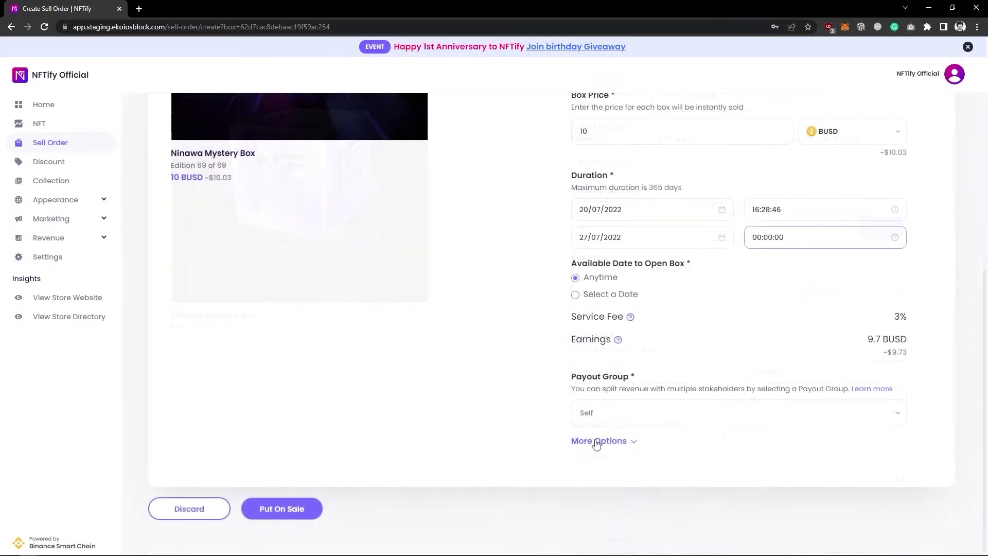
click(597, 443)
click(709, 490)
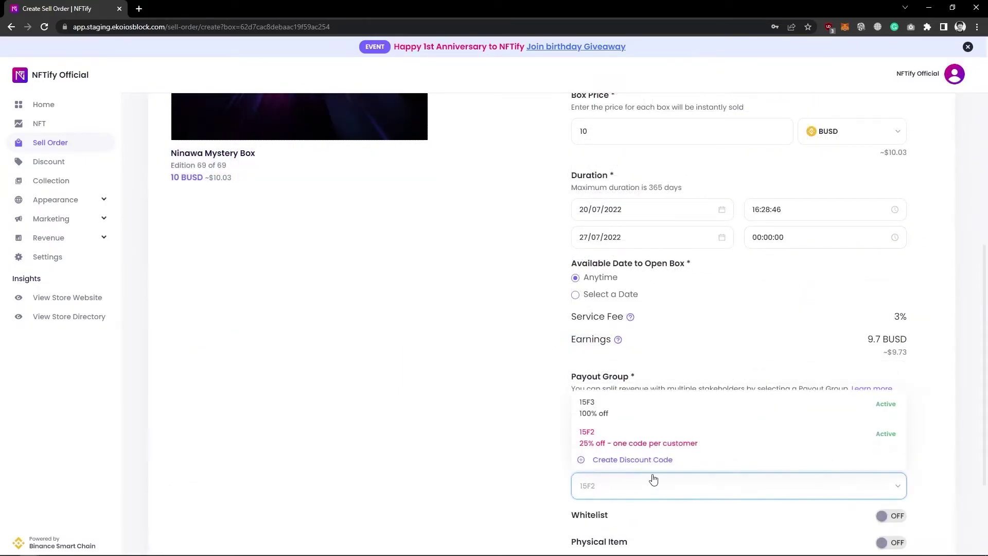
click(652, 443)
scroll(504, 483, down, 2)
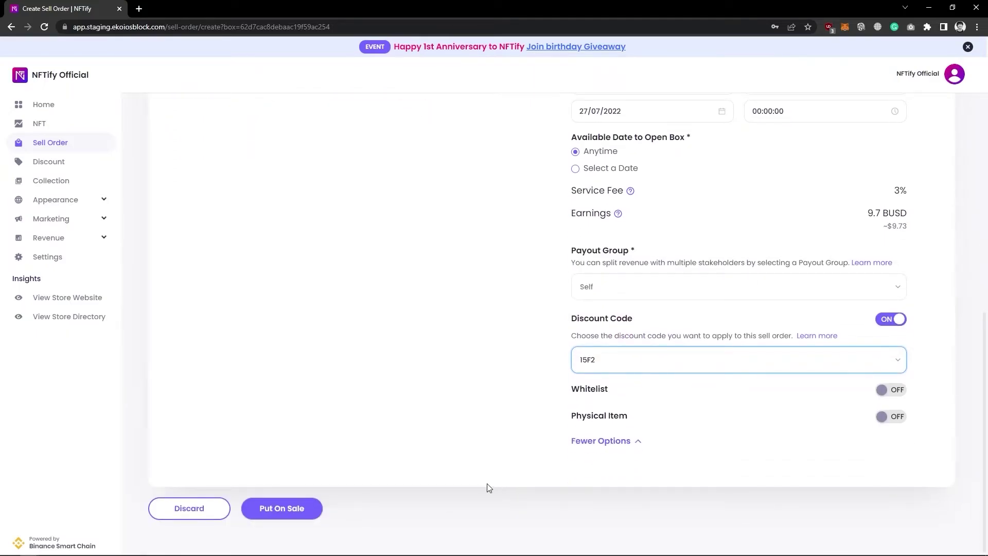
click(319, 513)
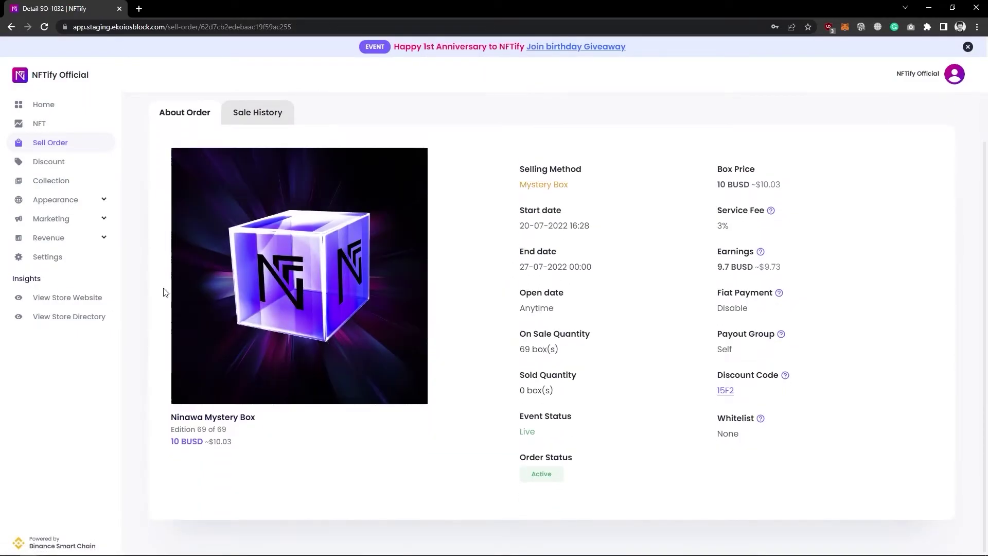
- On the store website, reveal five Ninawa Mystery Boxes from My Boxes and dismiss the results
click(88, 298)
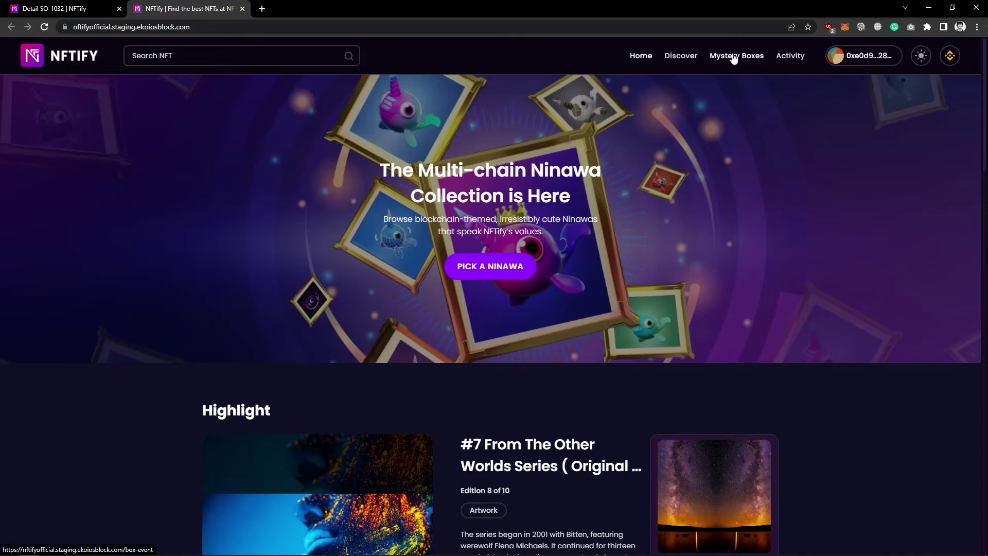
click(733, 58)
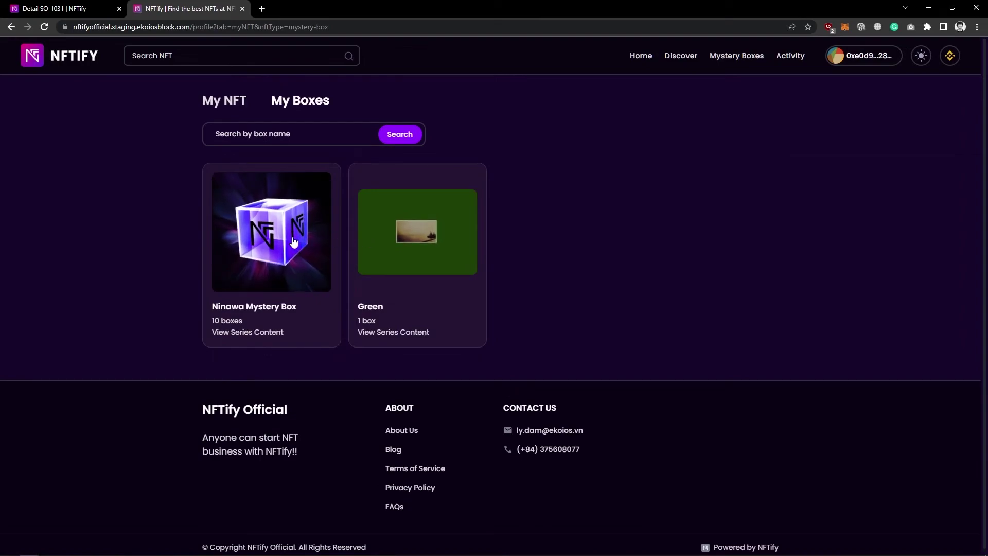
click(226, 233)
text(5)
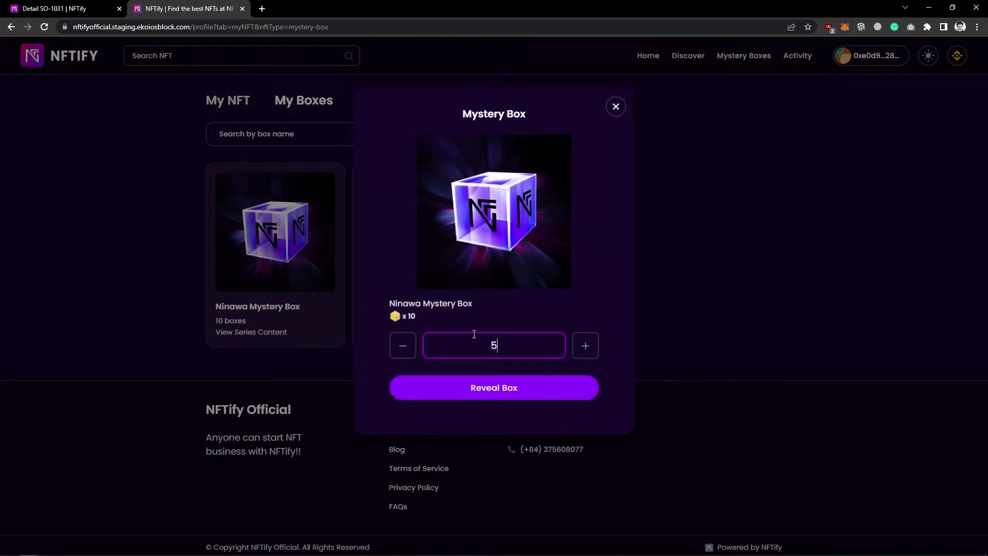
click(474, 391)
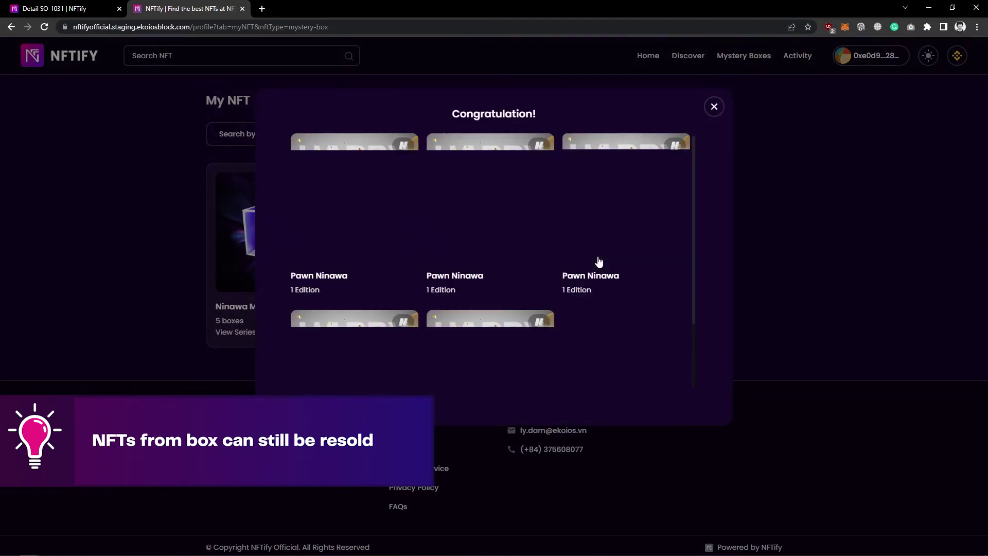
scroll(603, 261, down, 3)
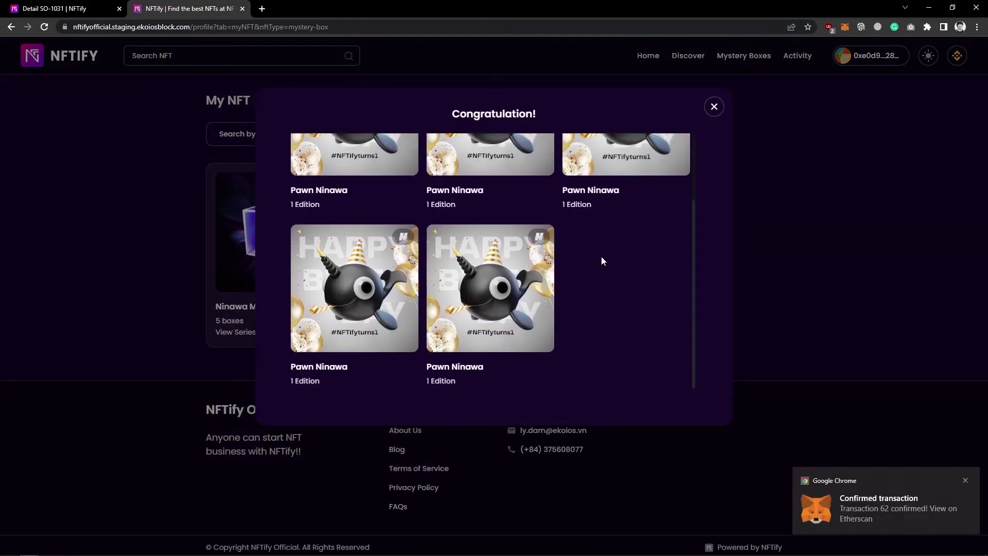
scroll(603, 261, up, 3)
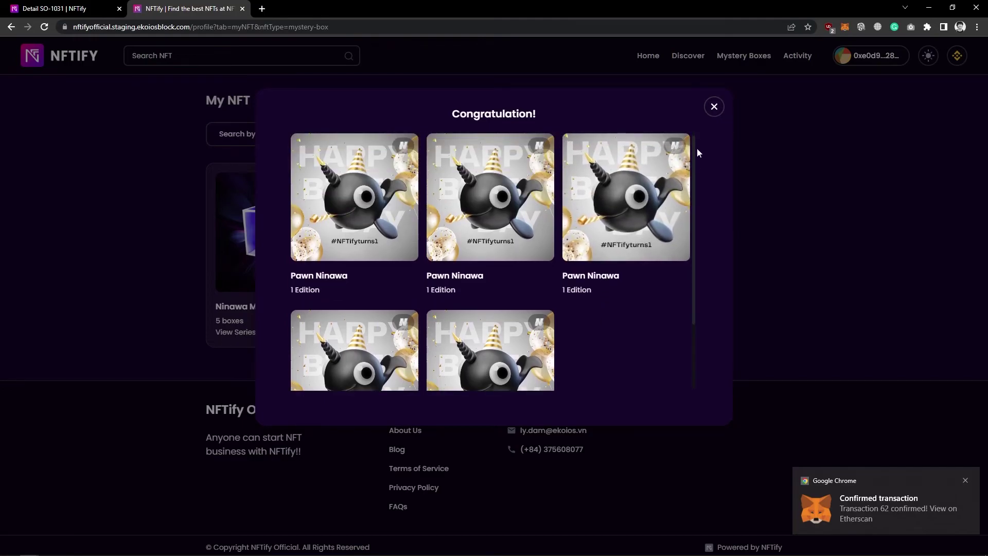
click(715, 108)
- Go to the My NFT page from the wallet account menu
click(870, 56)
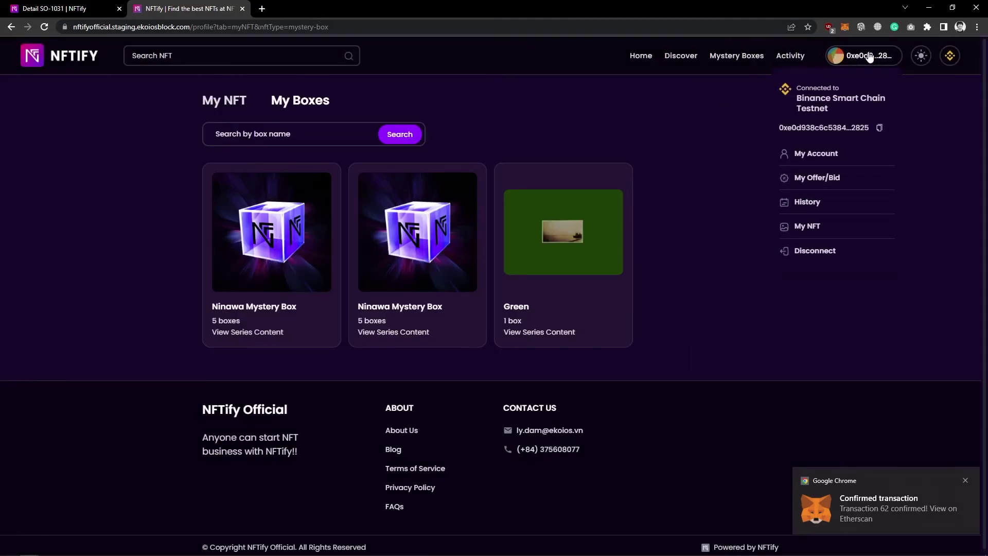
click(811, 227)
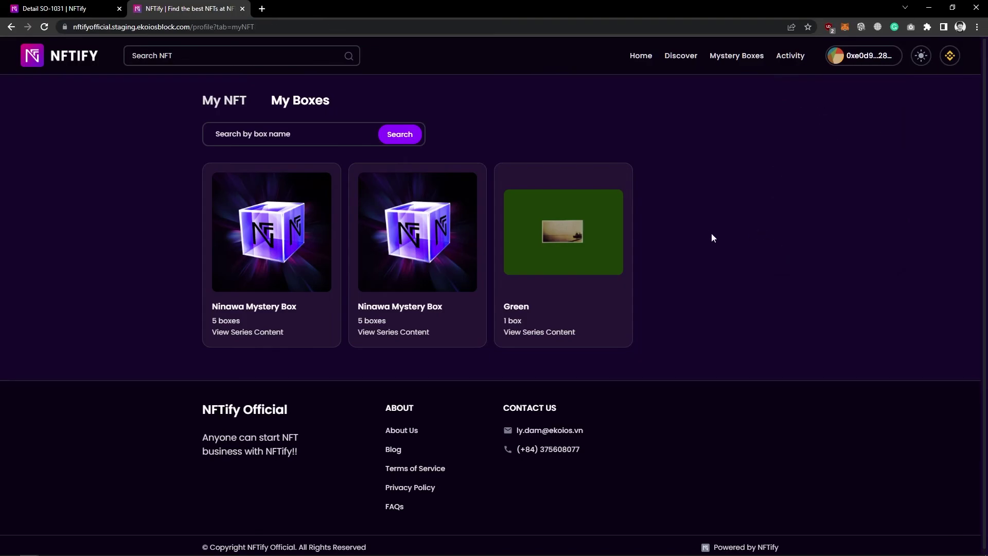